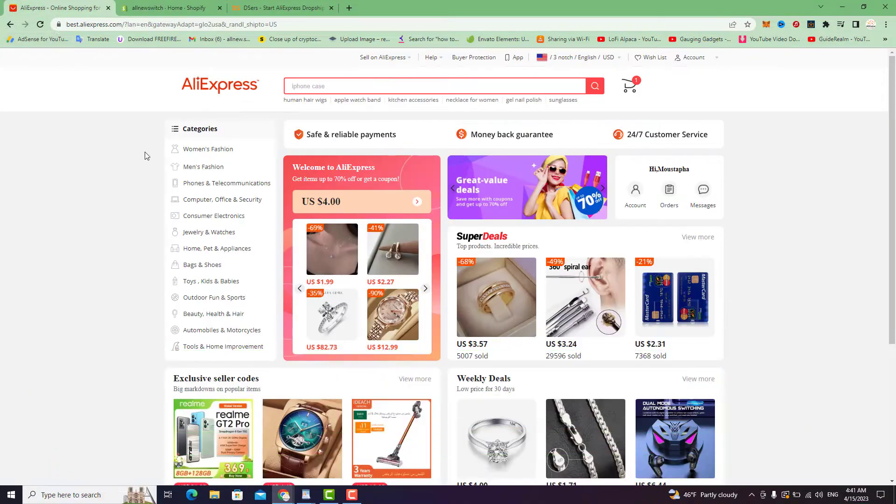
Step: Check that the AliExpress account is signed in, then bring up the Shopify store admin home
scroll(895, 134, "down", 3)
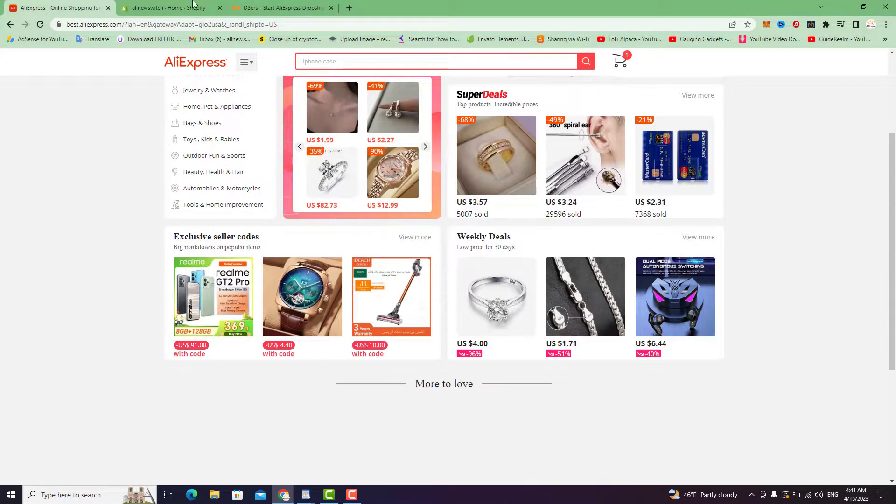
left_click(191, 7)
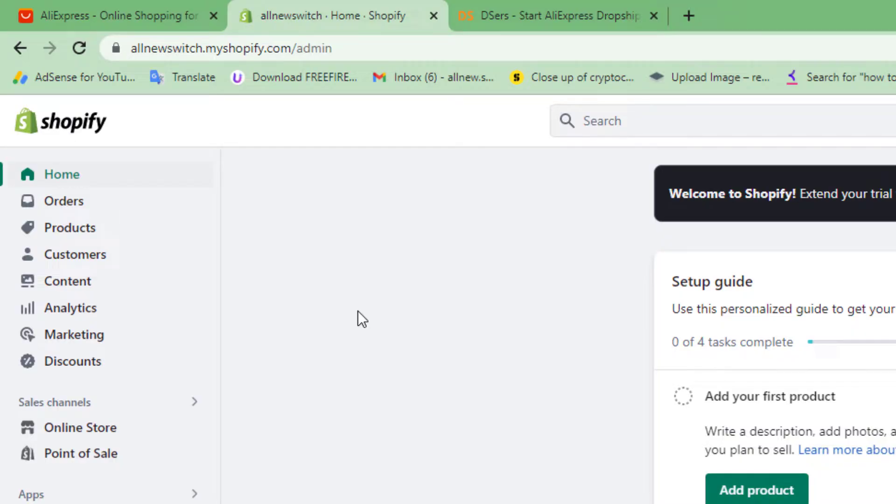
left_click(130, 11)
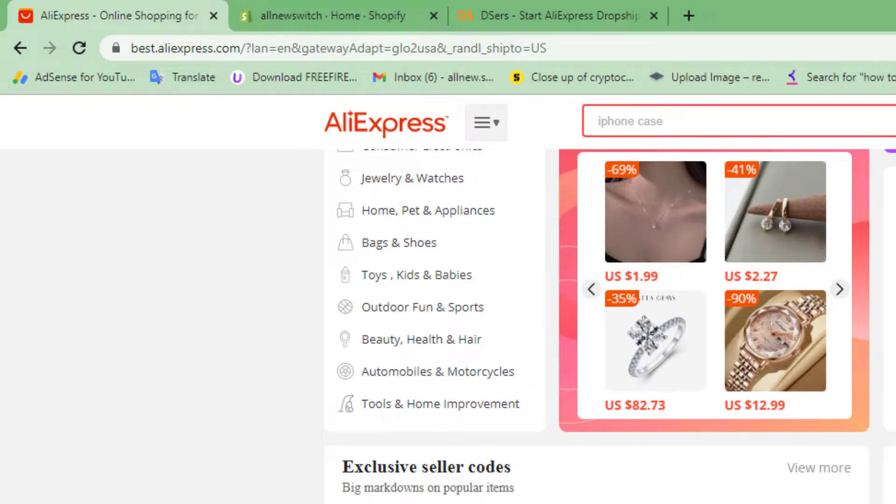
scroll(448, 327, "up", 5)
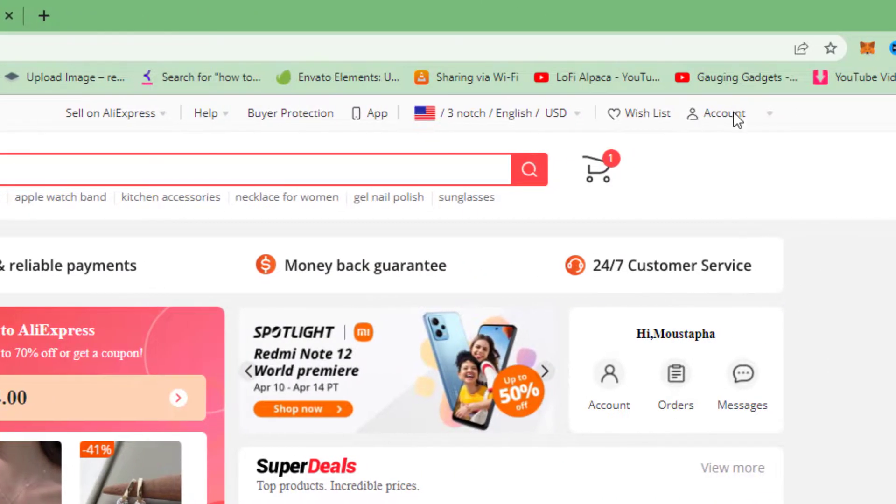
mouse_move(716, 118)
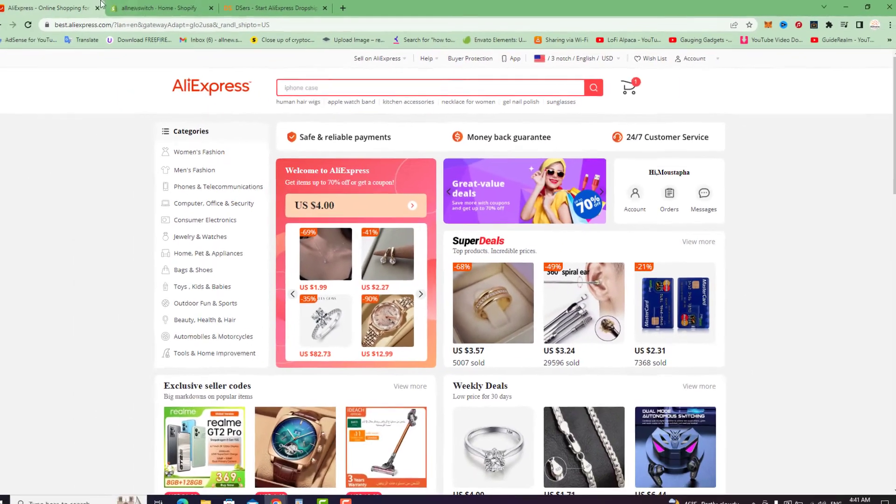
left_click(0, 17)
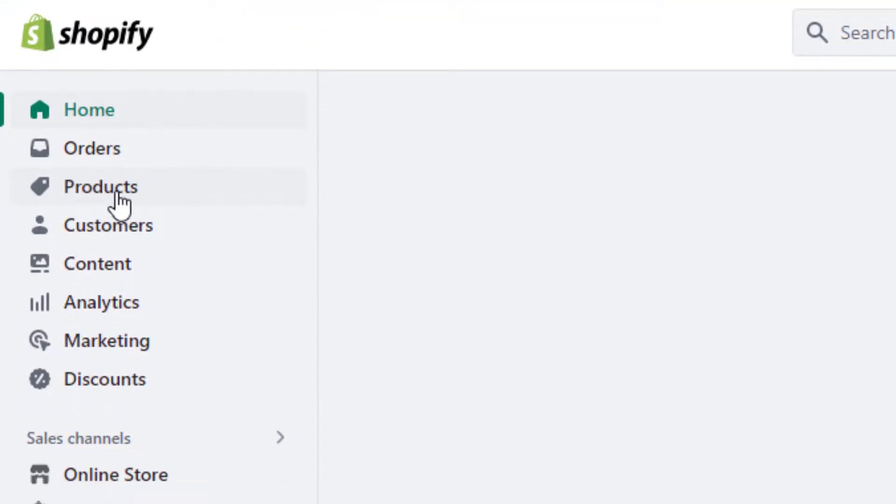
Step: View the Shopify store's empty Products list, then switch to the DSers homepage tab
left_click(122, 341)
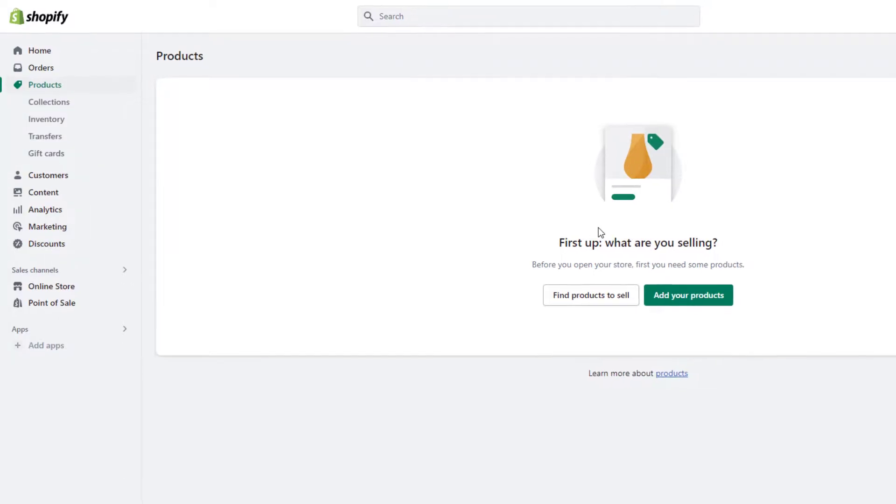
left_click(78, 5)
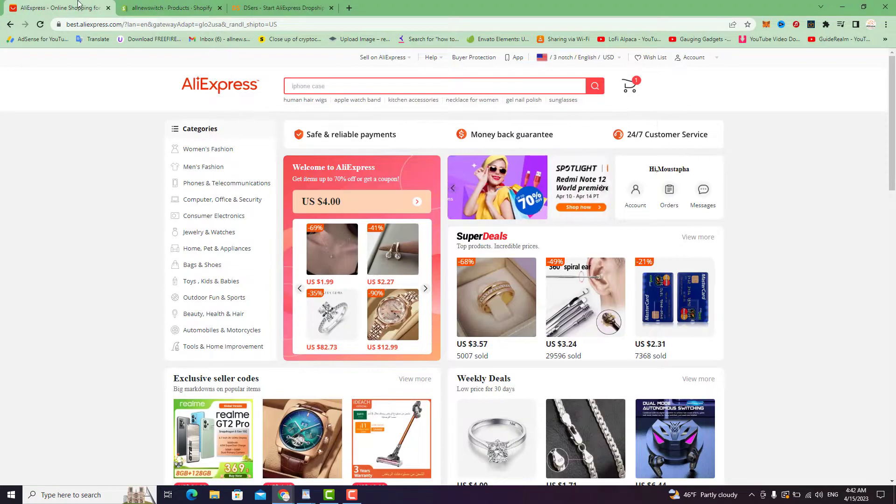
left_click(147, 7)
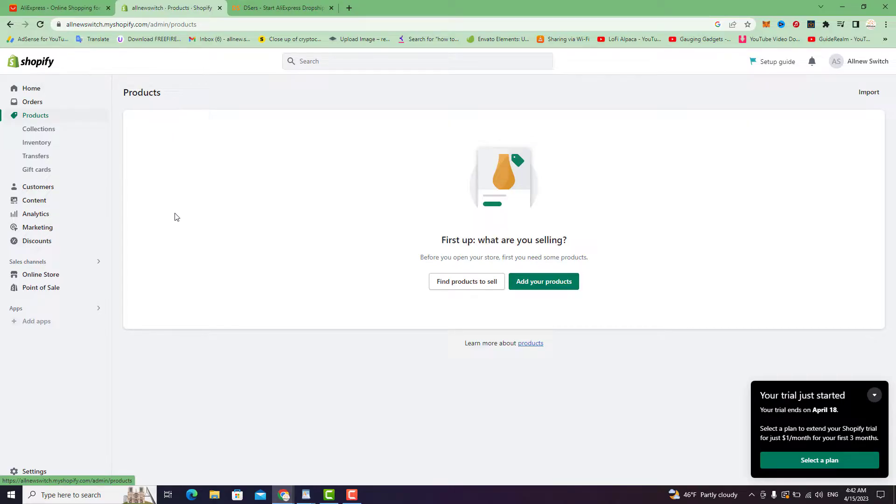
left_click(71, 4)
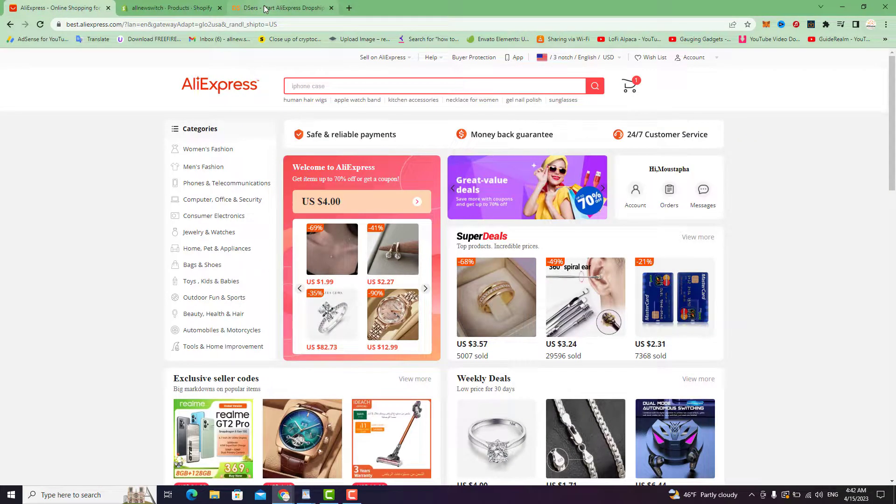
left_click(298, 10)
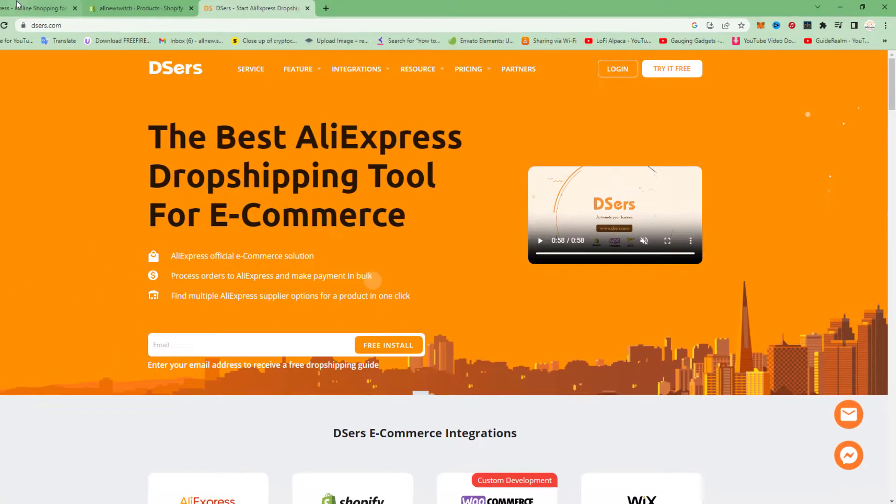
Step: Log in to DSers with the saved credentials and return to the Shopify Products page
left_click(18, 4)
left_click(136, 8)
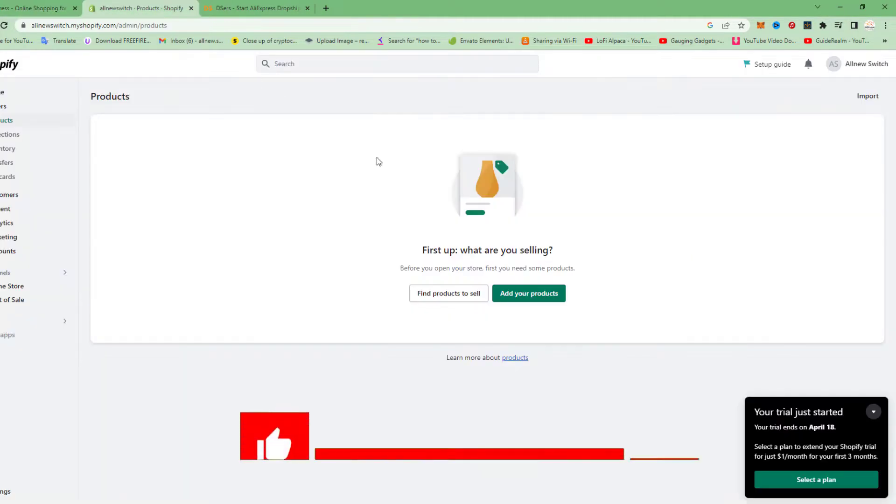
left_click(233, 8)
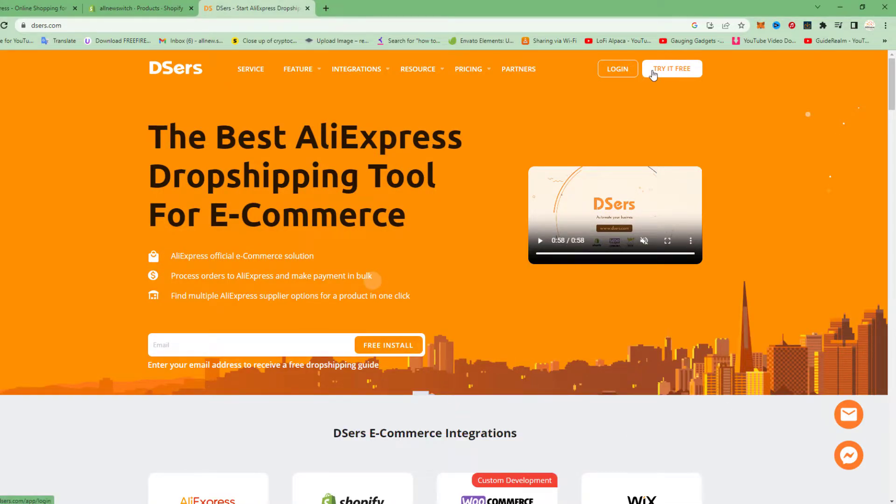
left_click(615, 73)
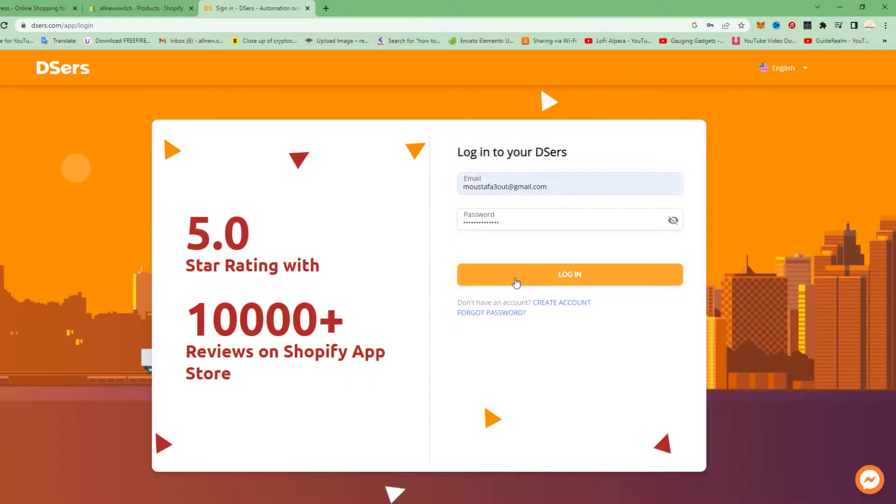
left_click(516, 283)
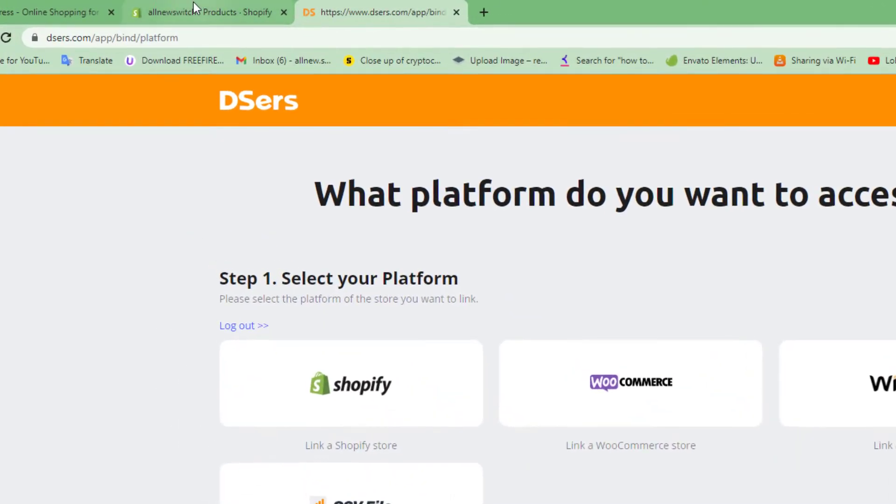
left_click(130, 2)
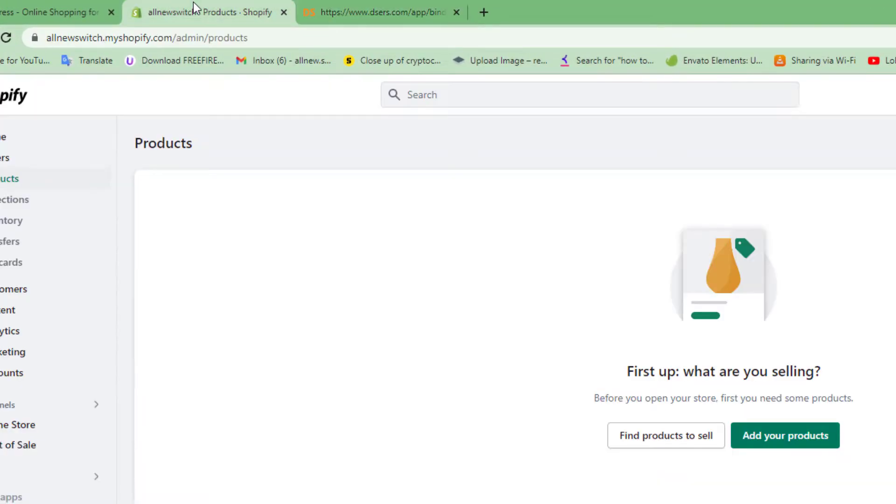
Step: Search the Shopify App Store for 'dsers' from the admin search, limited to apps
left_click(452, 109)
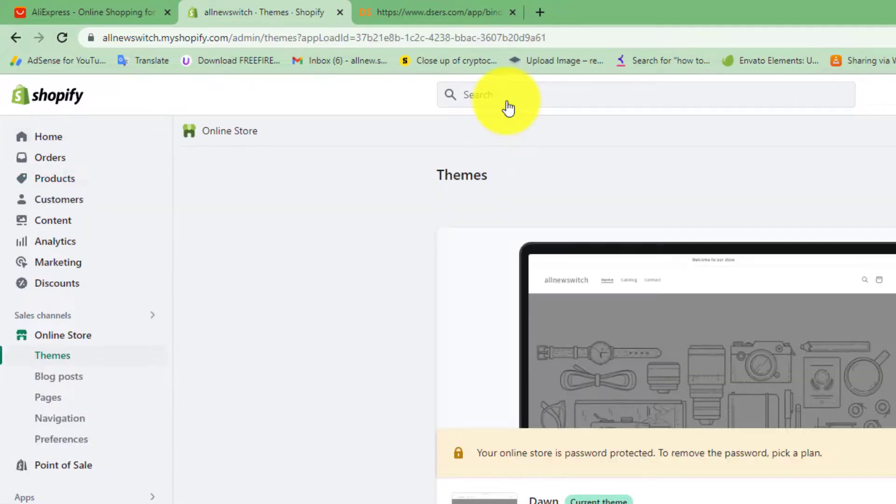
left_click(501, 97)
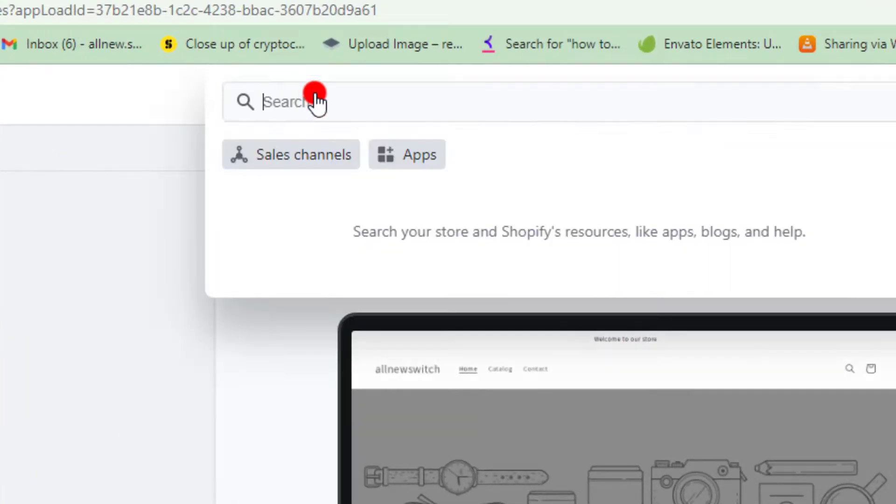
left_click(409, 167)
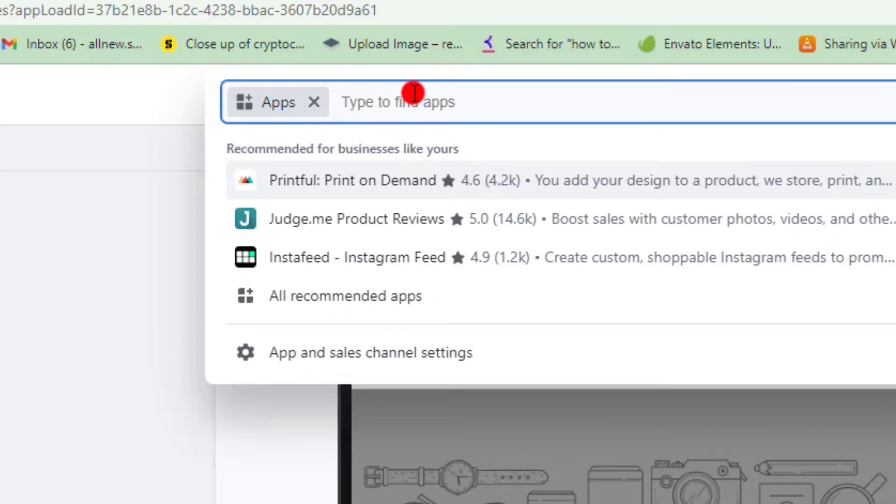
type("d")
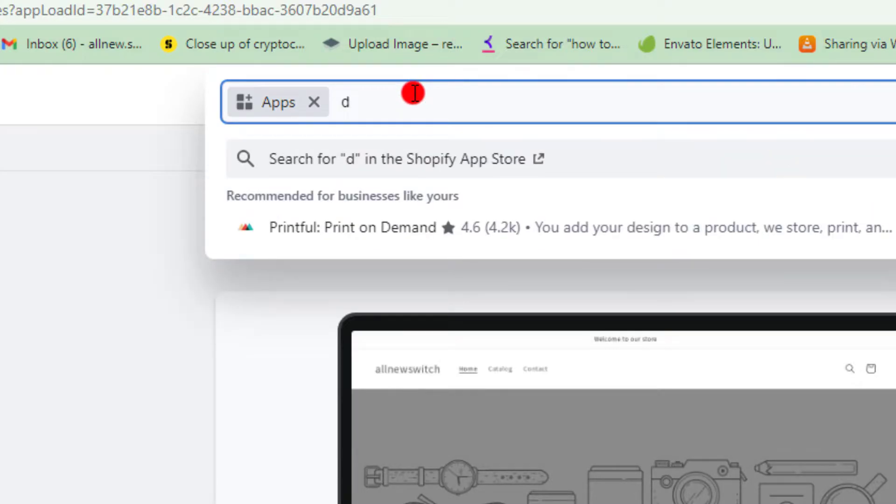
type("s")
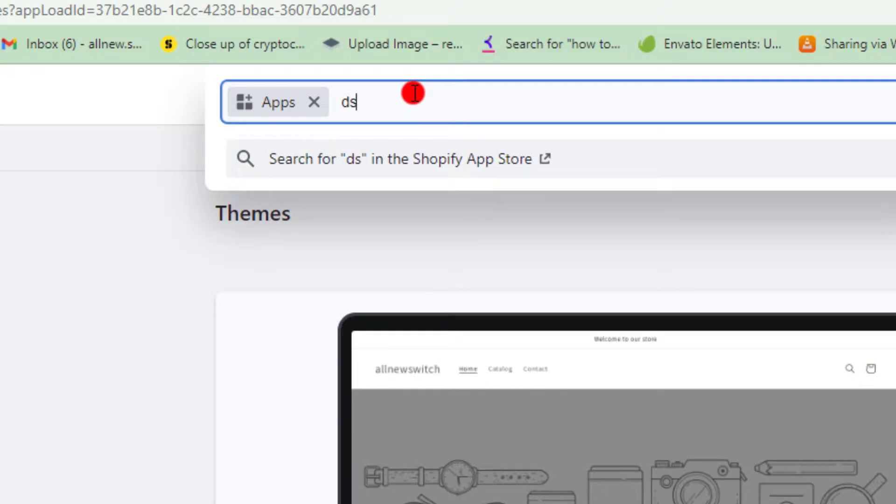
type("ers")
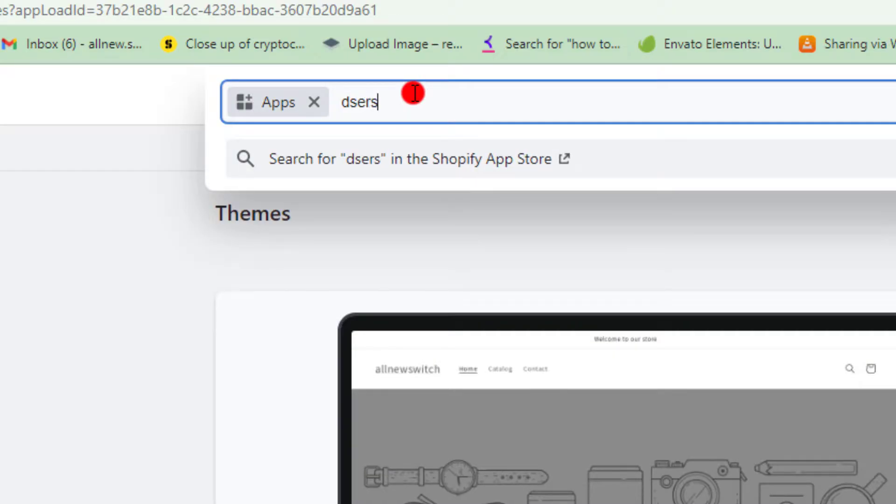
key("Return")
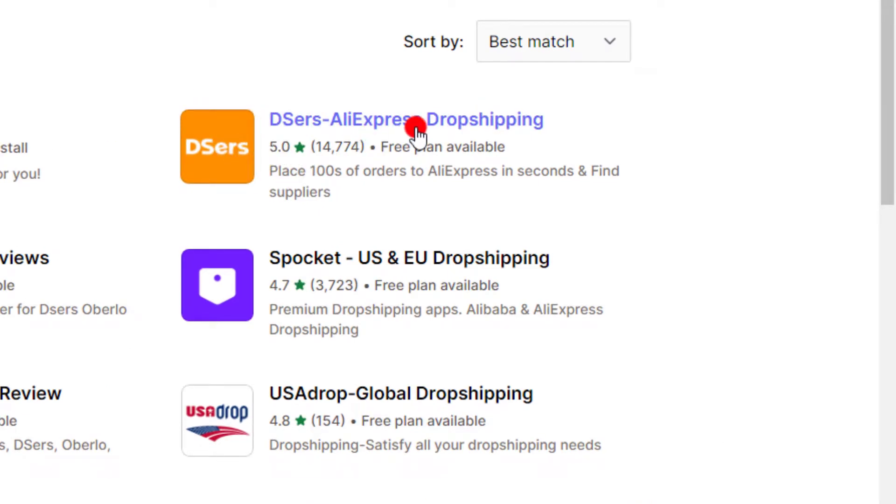
Step: Add and install the DSers-AliExpress Dropshipping app on the store
left_click(381, 120)
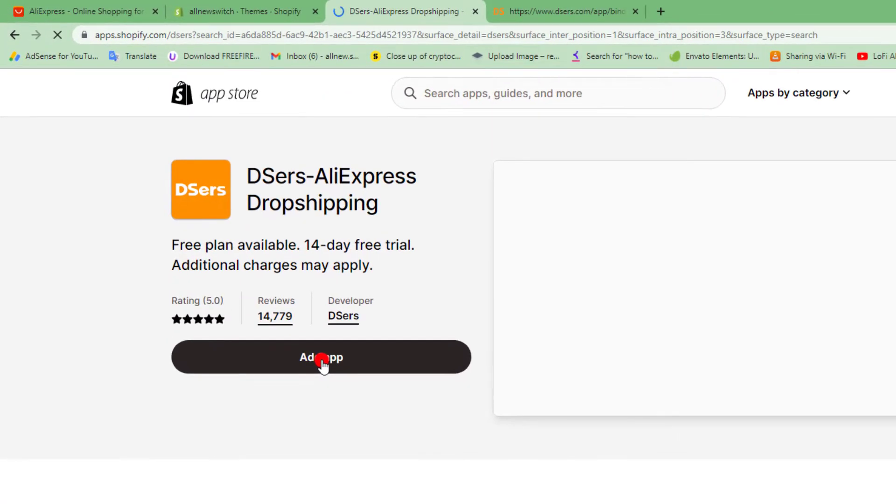
left_click(228, 255)
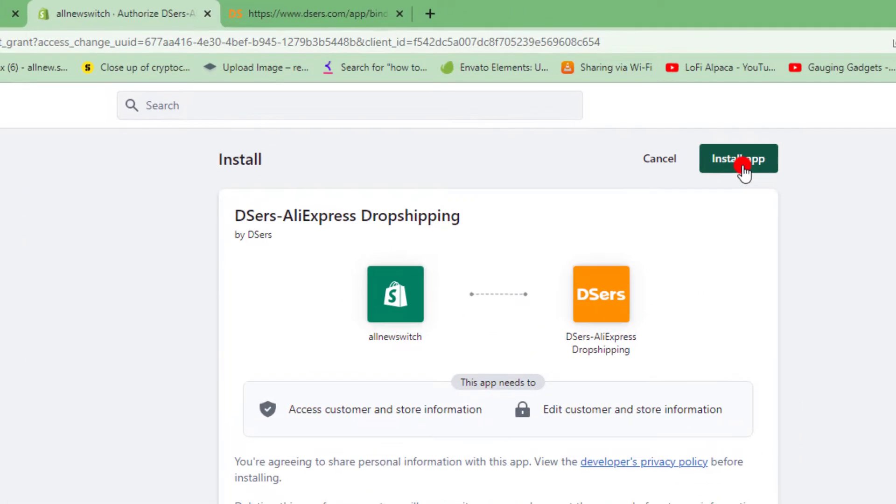
left_click(744, 170)
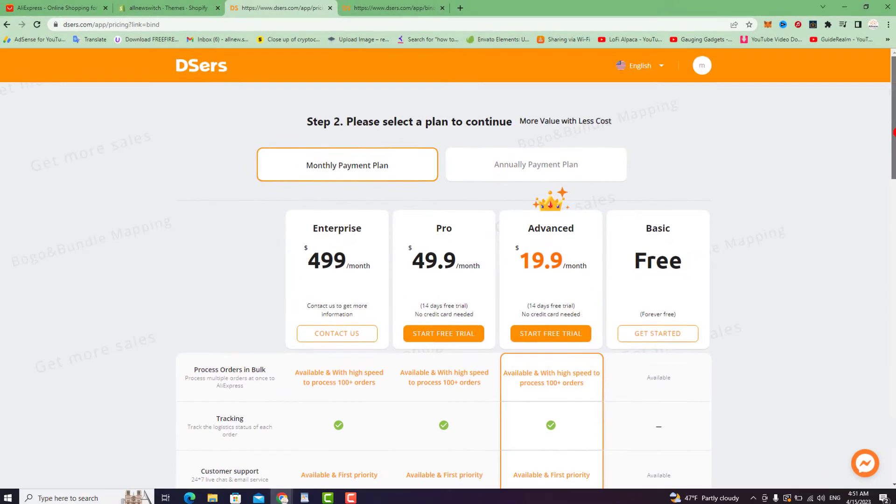
Step: Choose the free Basic plan on the DSers pricing page
mouse_move(893, 136)
left_mouse_down()
mouse_move(893, 179)
mouse_move(893, 133)
left_mouse_up()
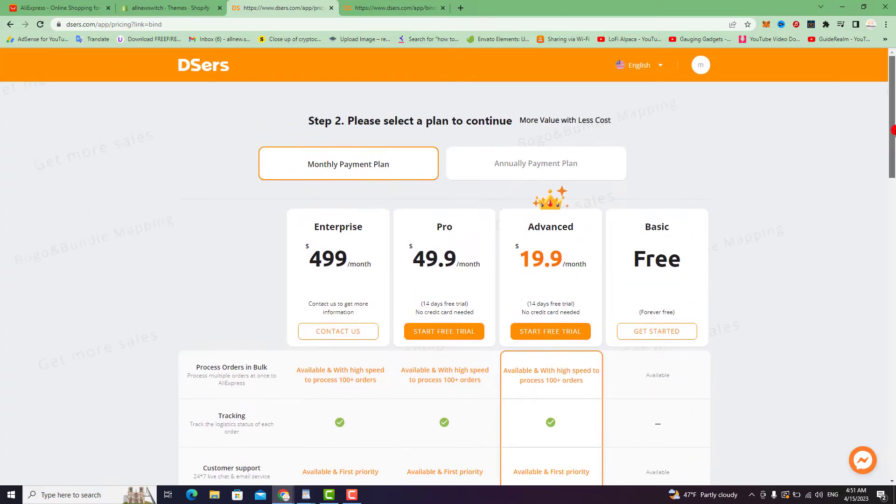
left_click(168, 7)
left_click(262, 8)
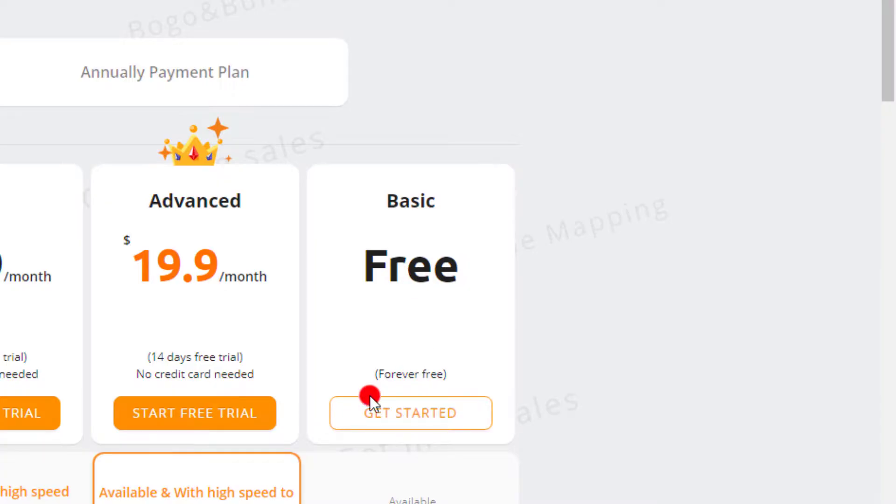
left_click(406, 415)
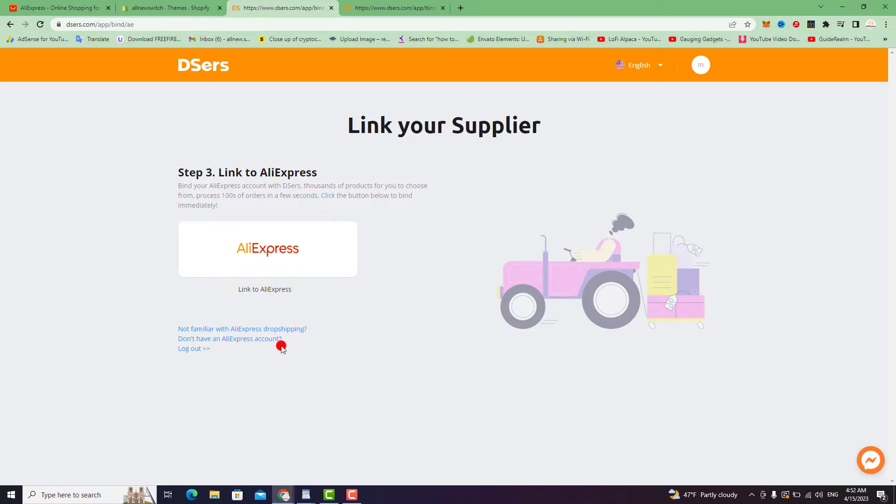
Step: Link AliExpress as the supplier and land on the DSers home dashboard
left_click(255, 257)
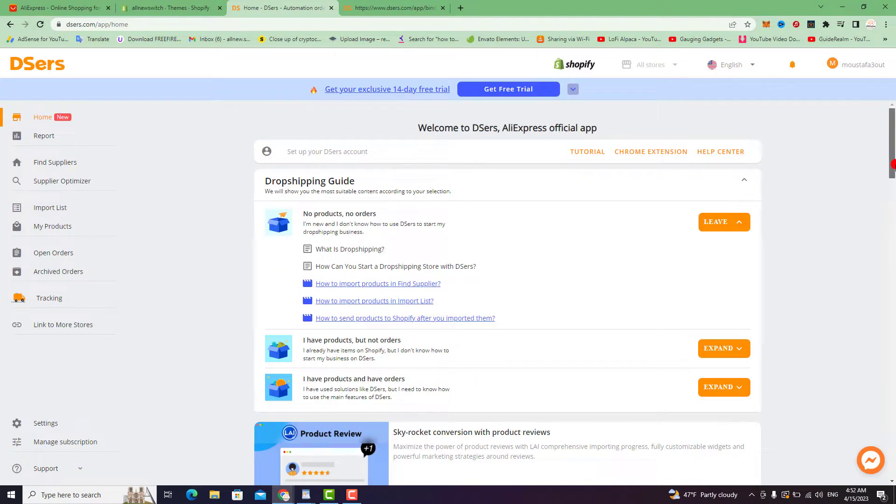
mouse_move(893, 161)
left_mouse_down()
mouse_move(892, 267)
mouse_move(893, 164)
left_mouse_up()
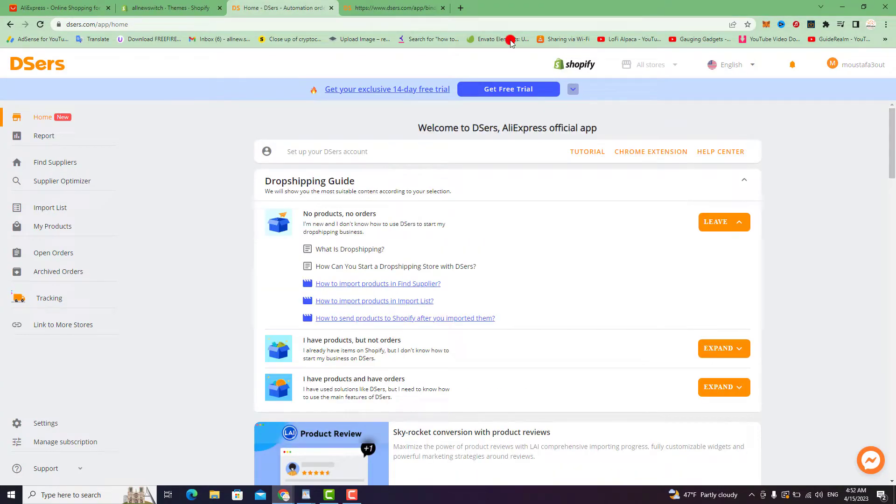
left_click(373, 5)
left_click(282, 8)
left_click(54, 7)
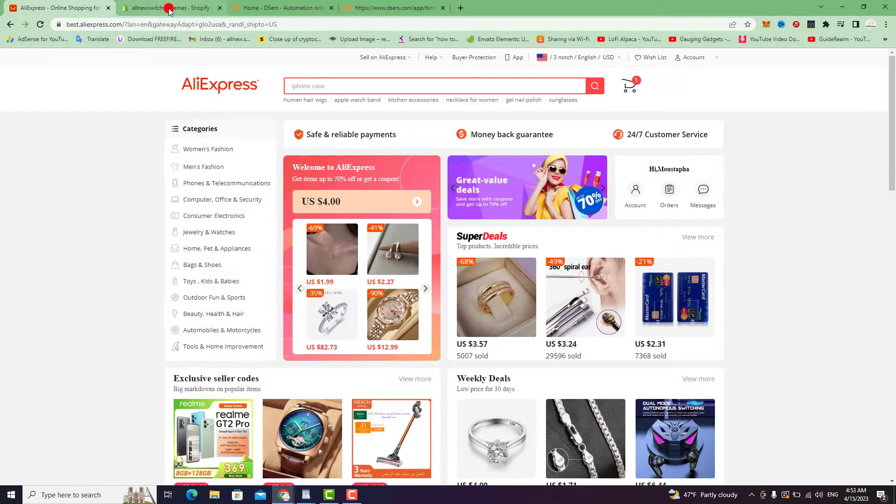
left_click(170, 8)
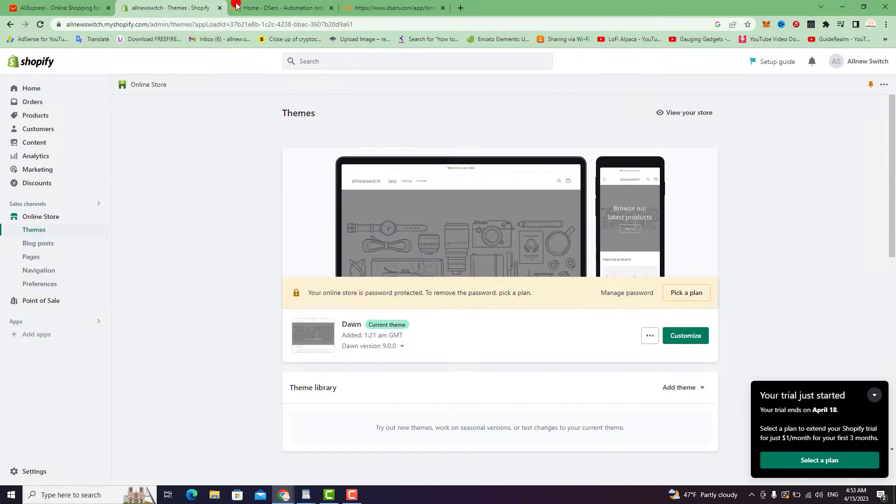
left_click(280, 7)
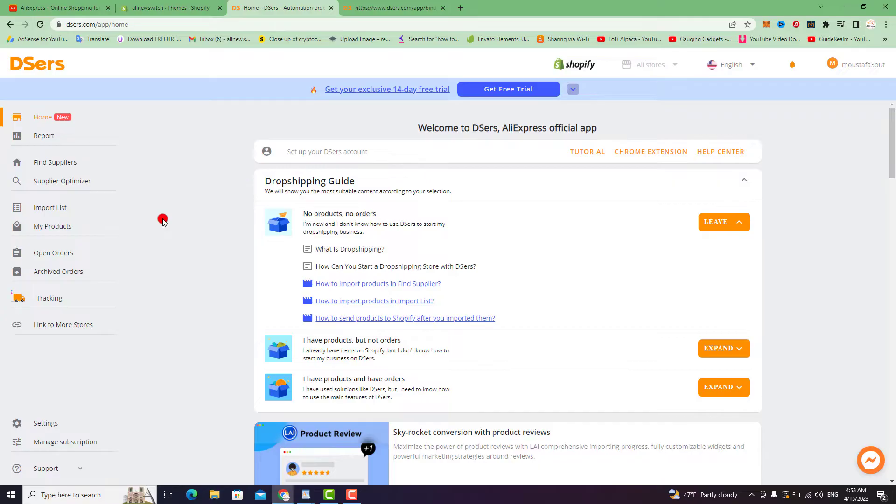
Step: Open the US $4.00 'Never Fade White Gold Color Rings' listing from More to love in a new tab
left_click(70, 7)
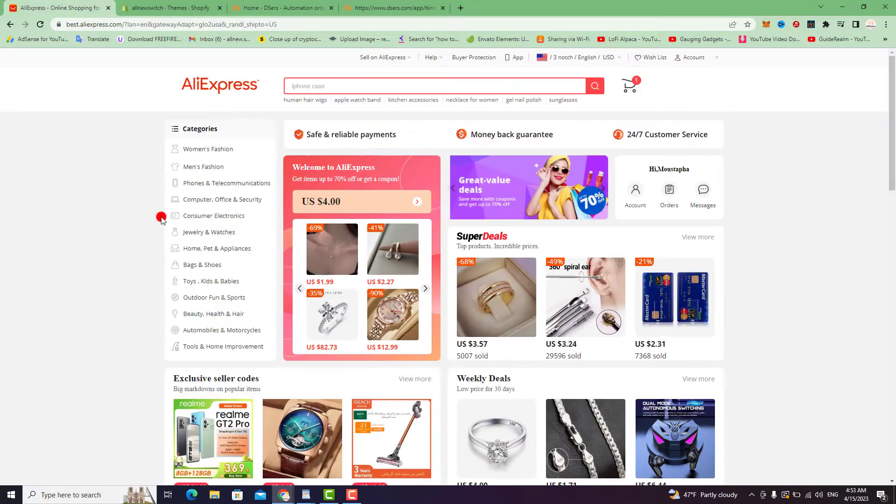
left_click_drag(892, 95, 894, 194)
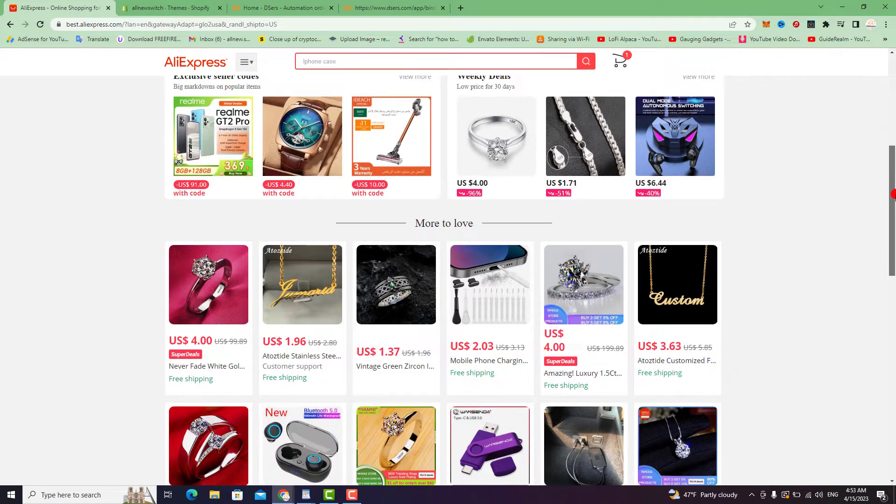
scroll(894, 194, "up", 5)
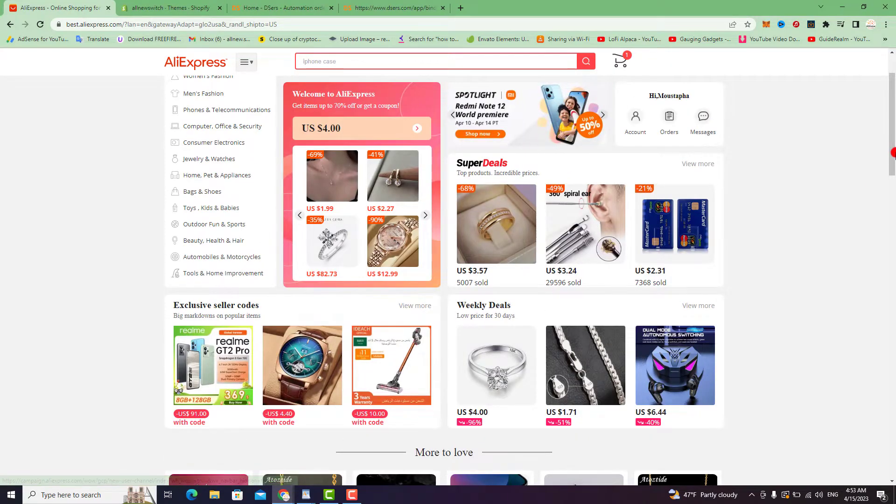
left_click_drag(893, 153, 893, 229)
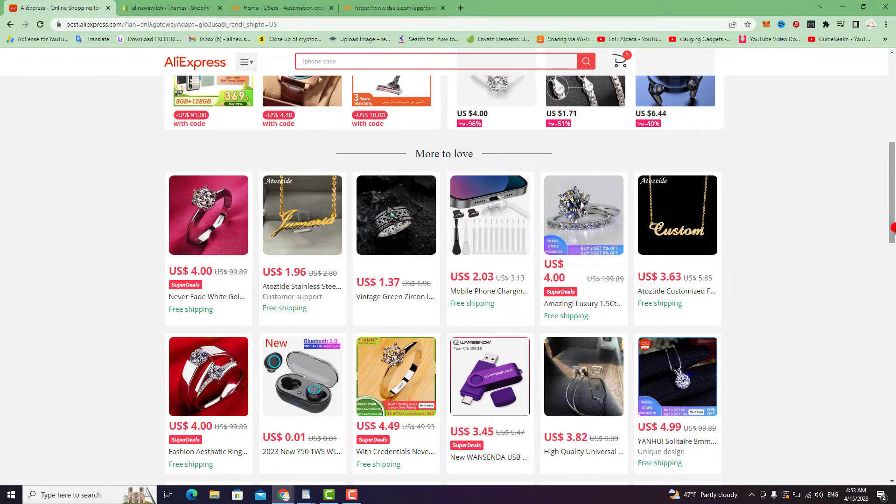
left_click(209, 222, "ctrl")
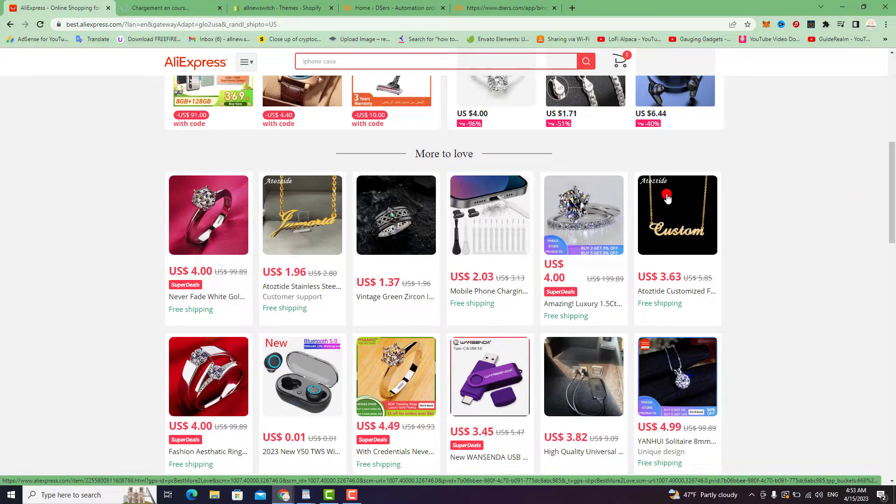
key("ctrl+Tab")
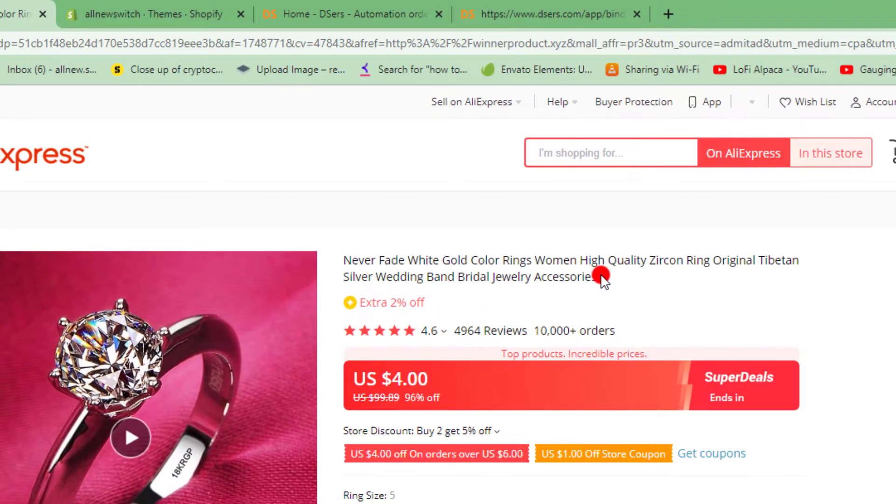
Step: Copy the ring's full product title and return to the DSers home tab
left_click_drag(587, 264, 336, 256)
key("ctrl+c")
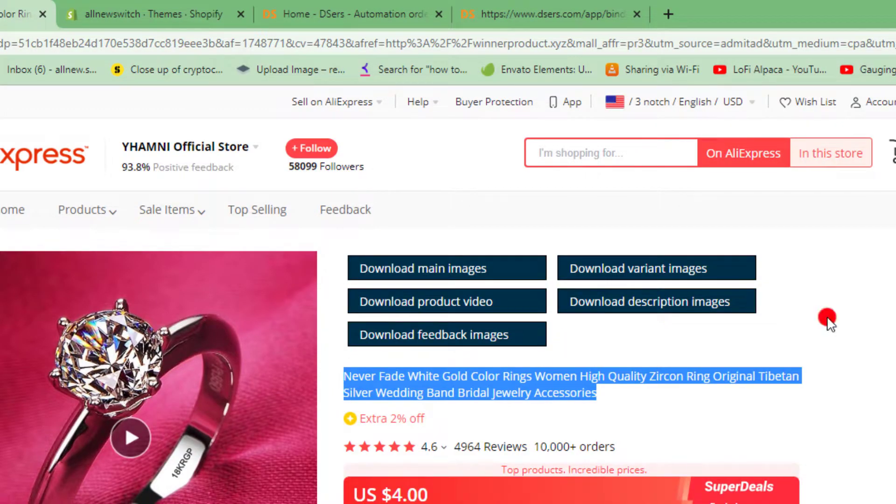
scroll(536, 172, "down", 1)
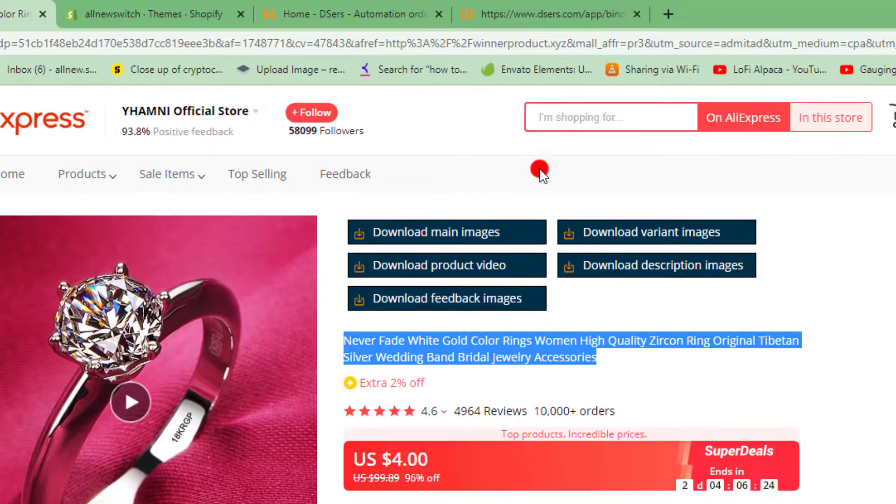
left_click(345, 9)
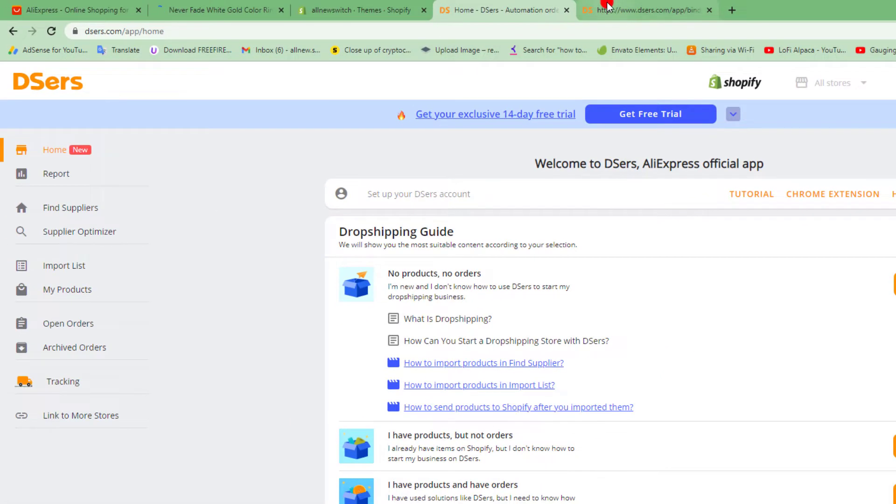
Step: Search DSers suppliers with the pasted ring title and import the US $4.99 Tibetan silver ring
left_click(513, 14)
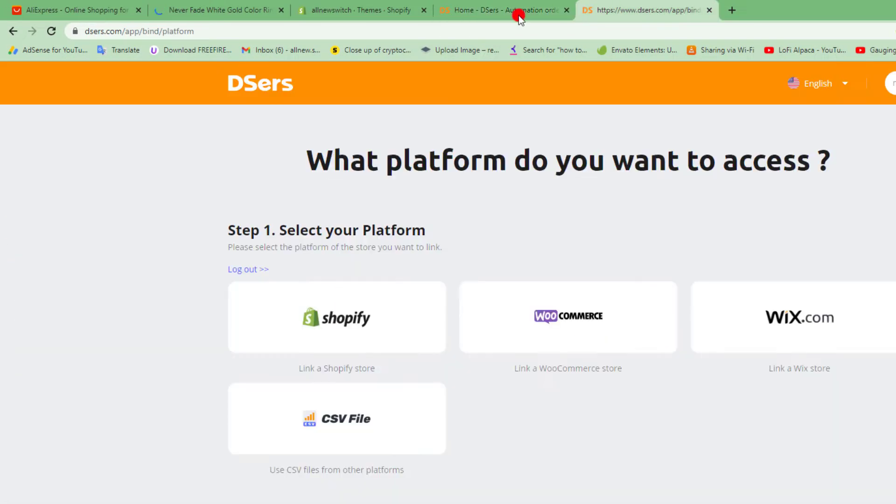
left_click(481, 10)
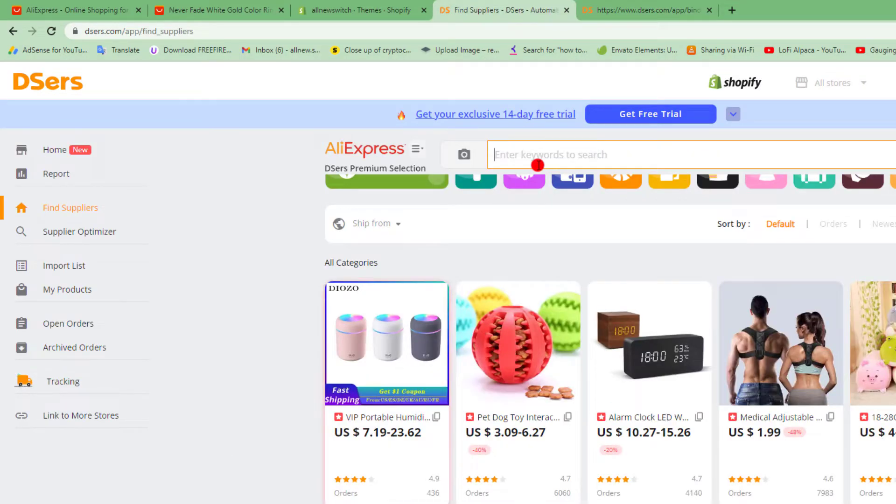
key("ctrl+v")
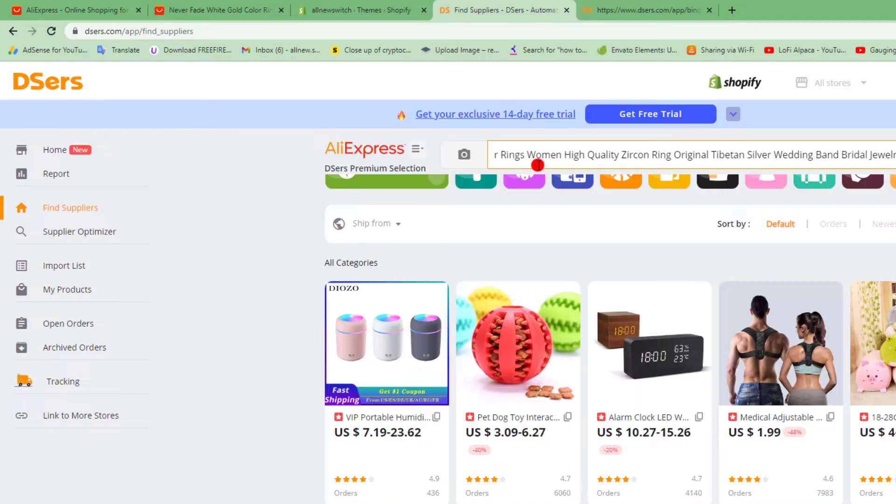
key("Return")
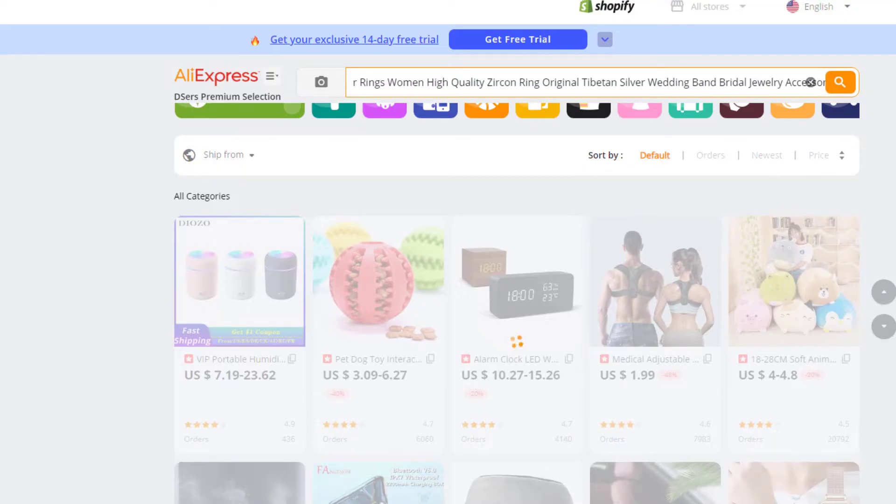
scroll(550, 314, "down", 5)
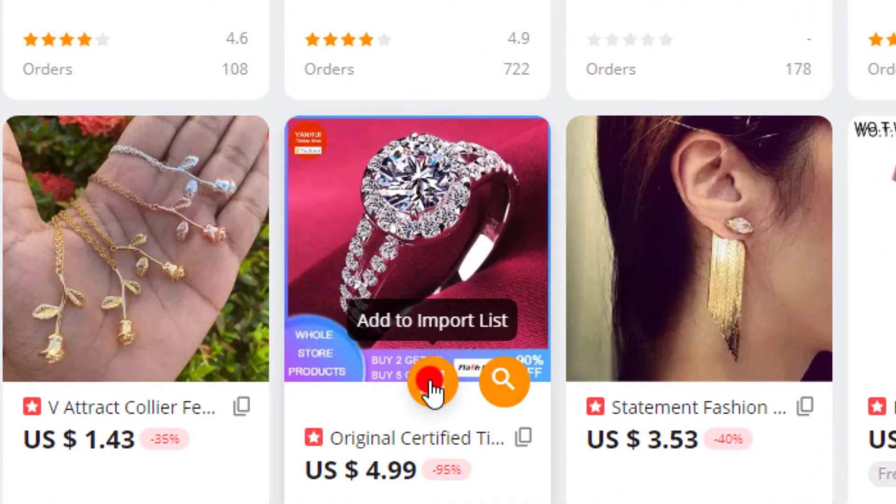
left_click(432, 386)
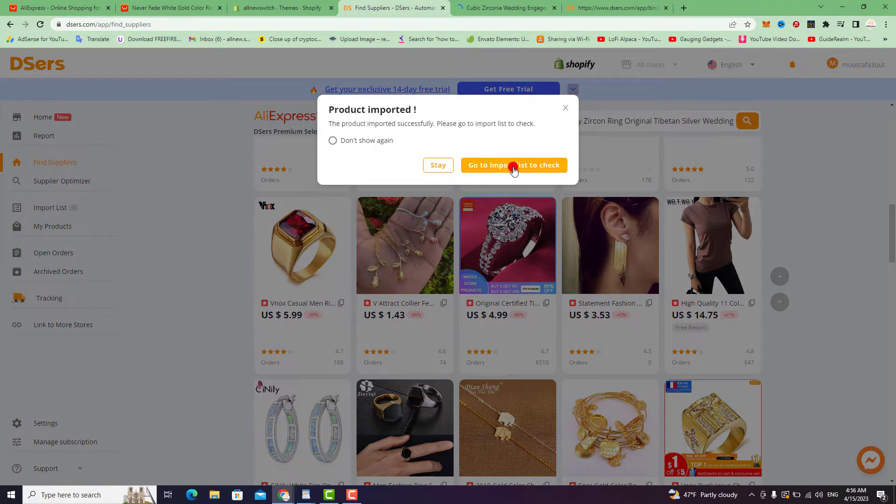
Step: Open the Import List showing the Original Certified Tibetan ring at $4.99 cost, 85733 in stock
left_click(514, 166)
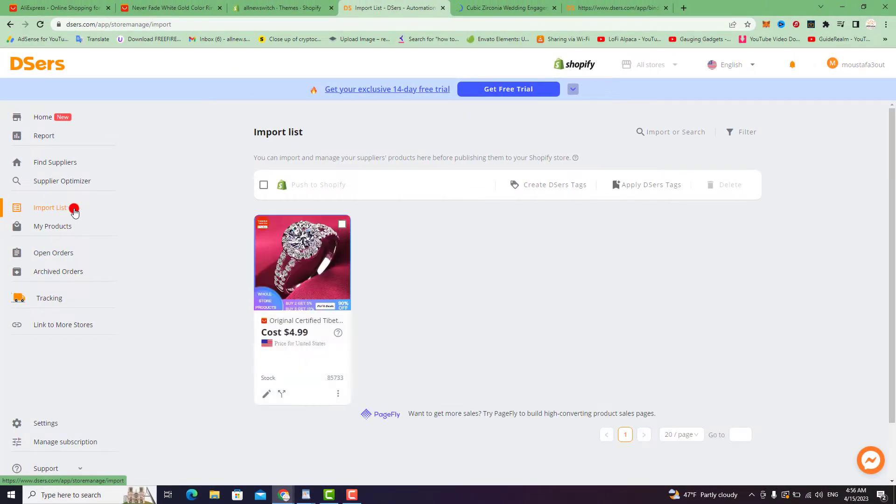
mouse_move(308, 344)
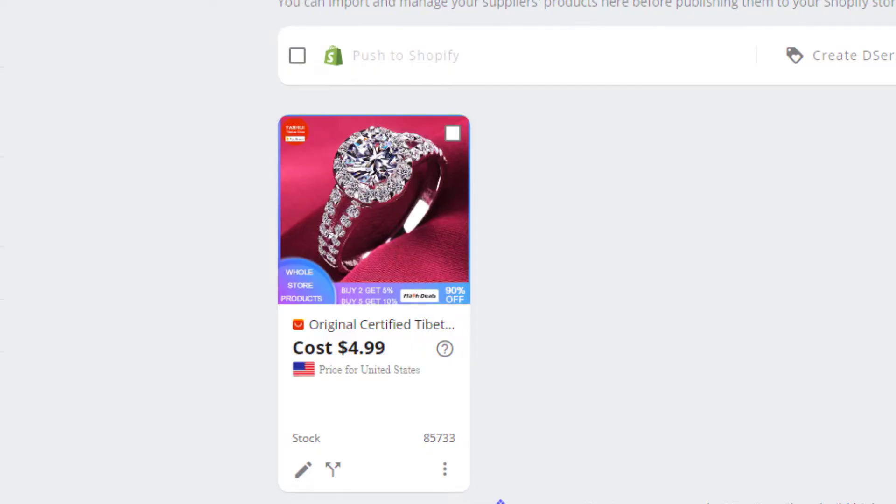
scroll(587, 252, "down", 1)
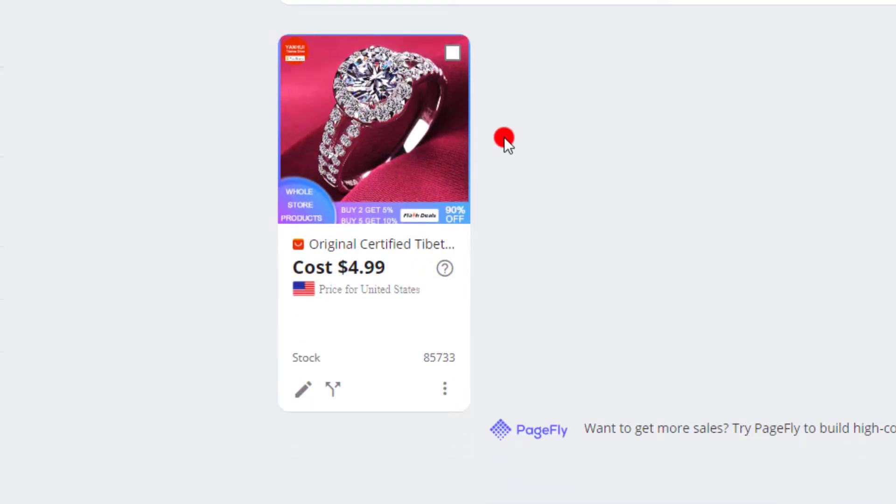
mouse_move(355, 133)
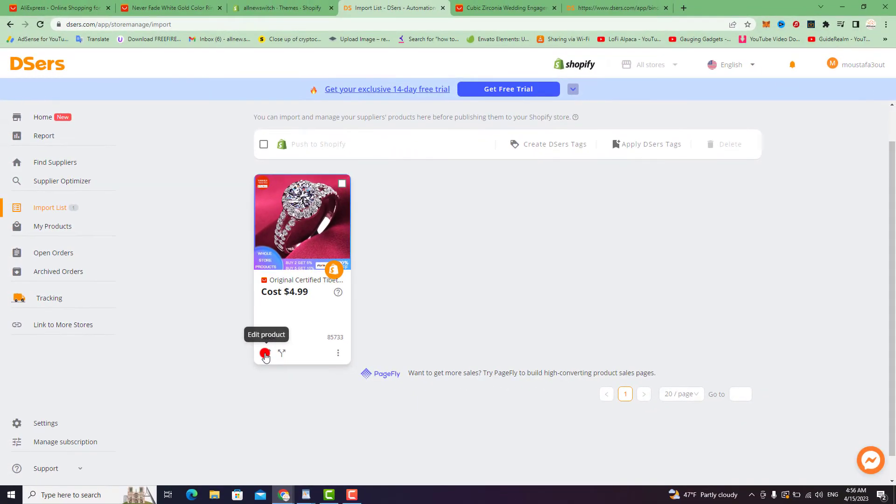
Step: Append ' 2023' to the ring's title in Edit Product Detail, ending it 'Accessories 2023'
left_click(270, 360)
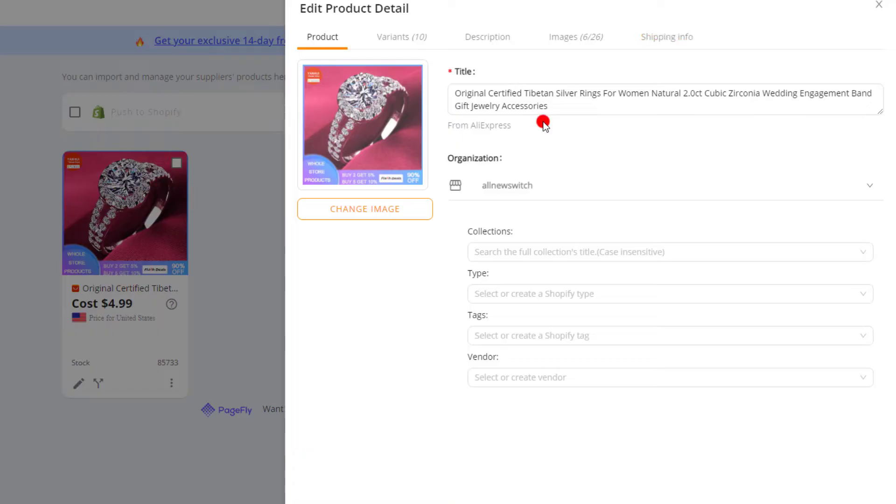
left_click(551, 105)
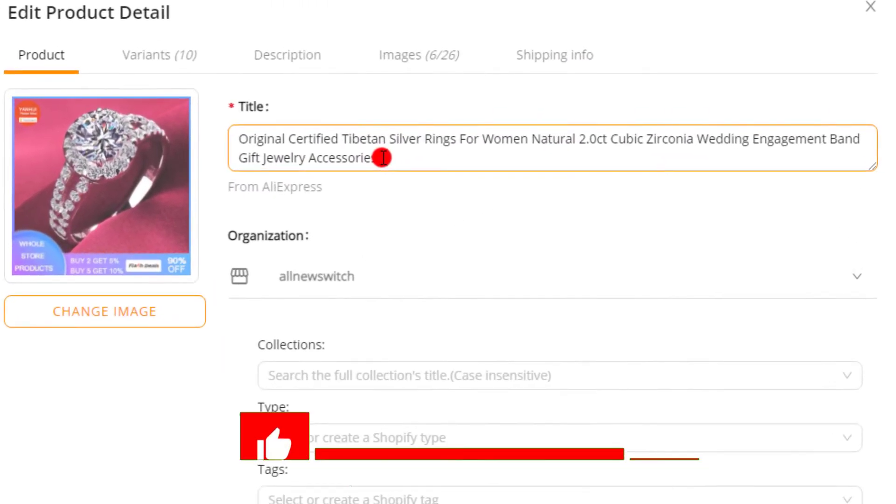
type("2023")
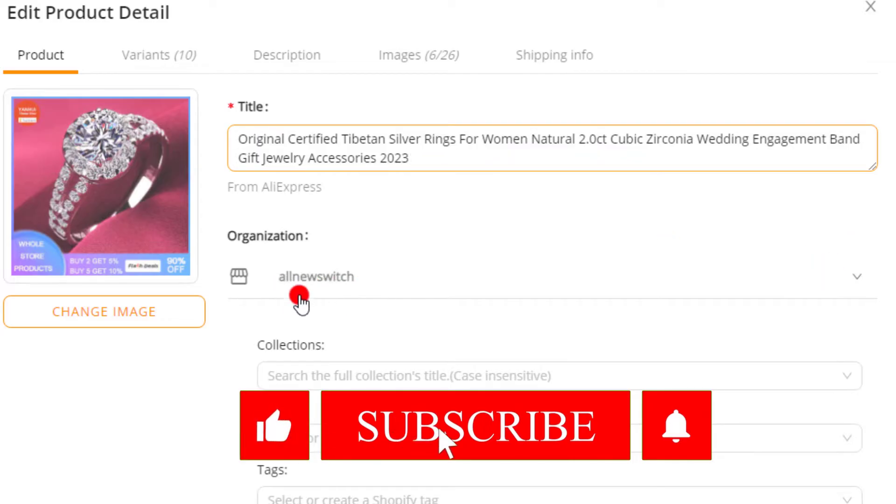
scroll(303, 374, "down", 2)
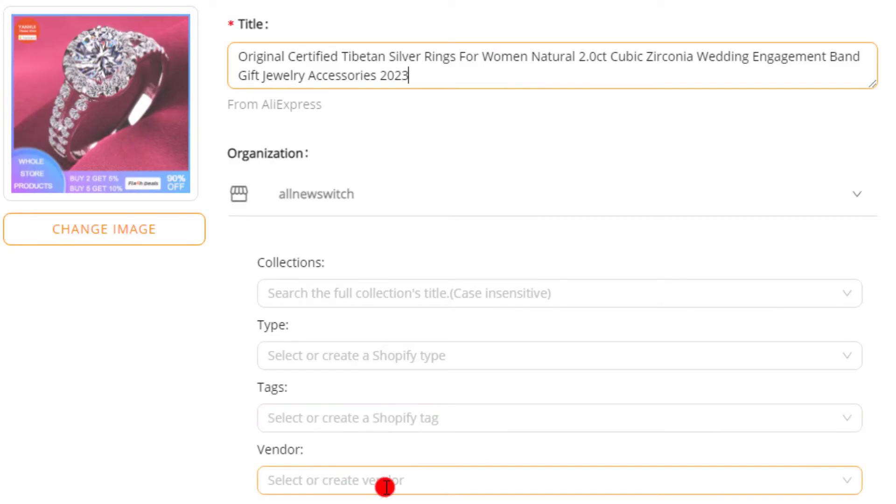
scroll(117, 332, "up", 2)
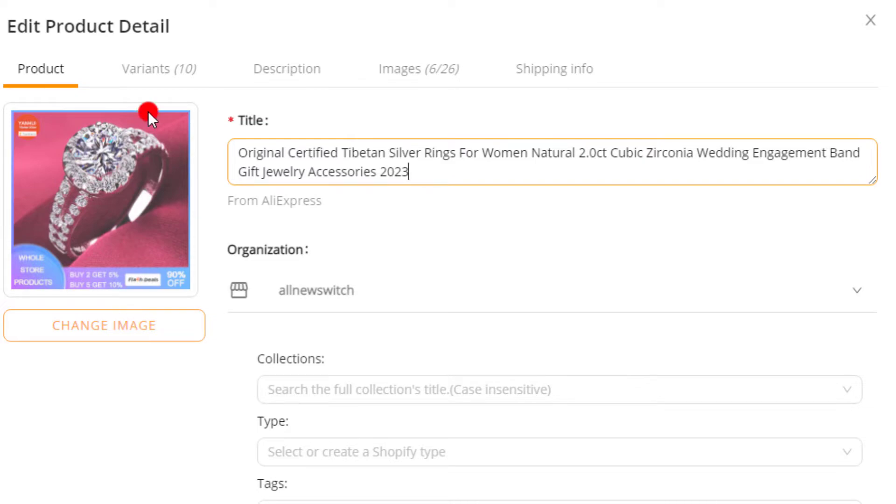
Step: Check the ring's size variants and prices, description, images and shipping info, then save the product
left_click(143, 70)
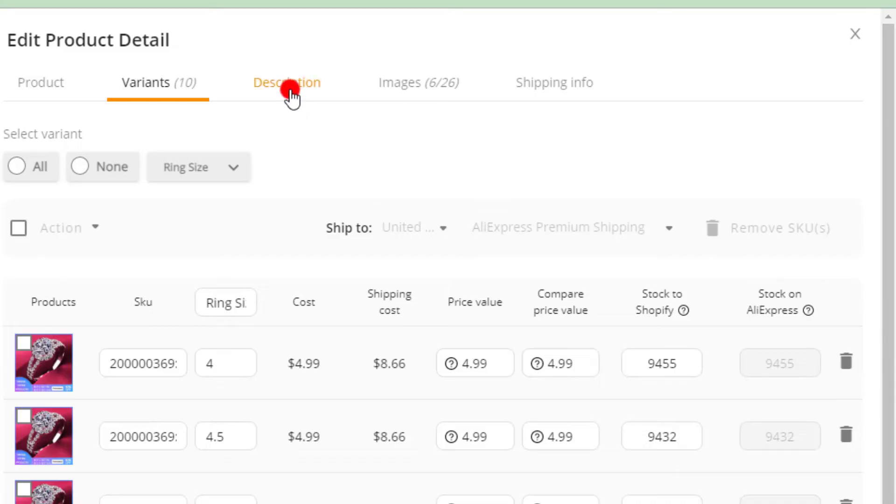
left_click(289, 88)
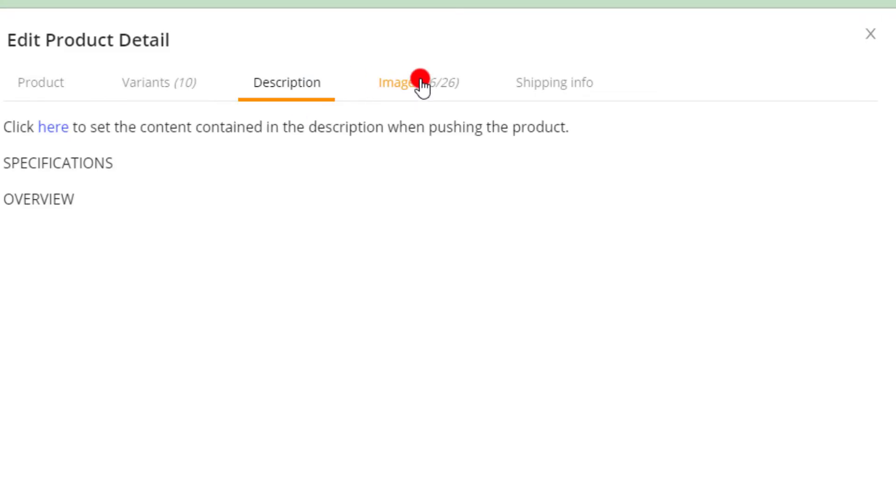
left_click(422, 84)
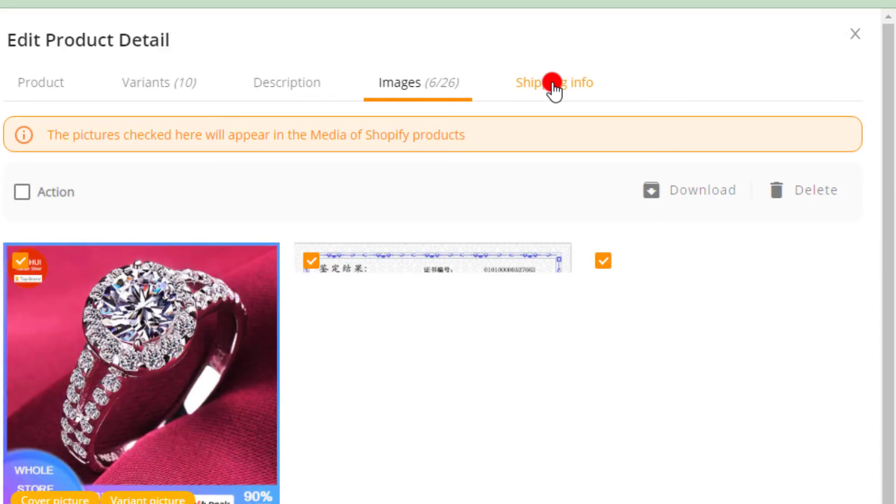
left_click(553, 84)
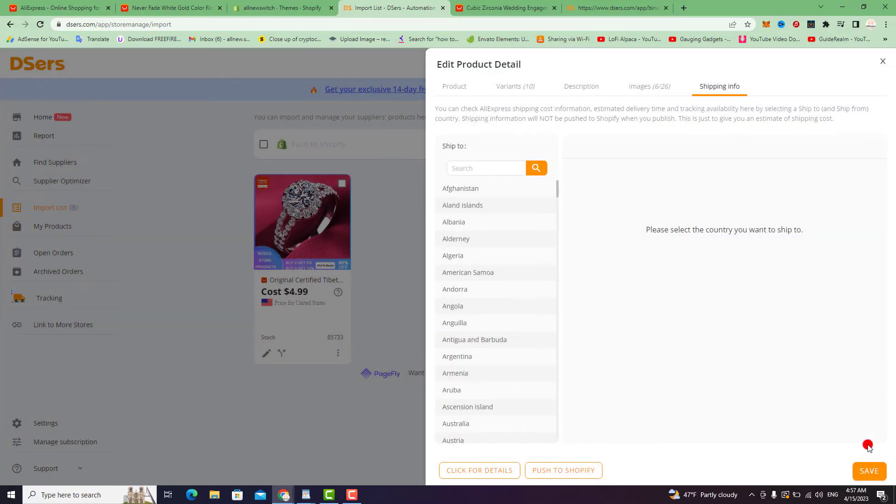
left_click(871, 472)
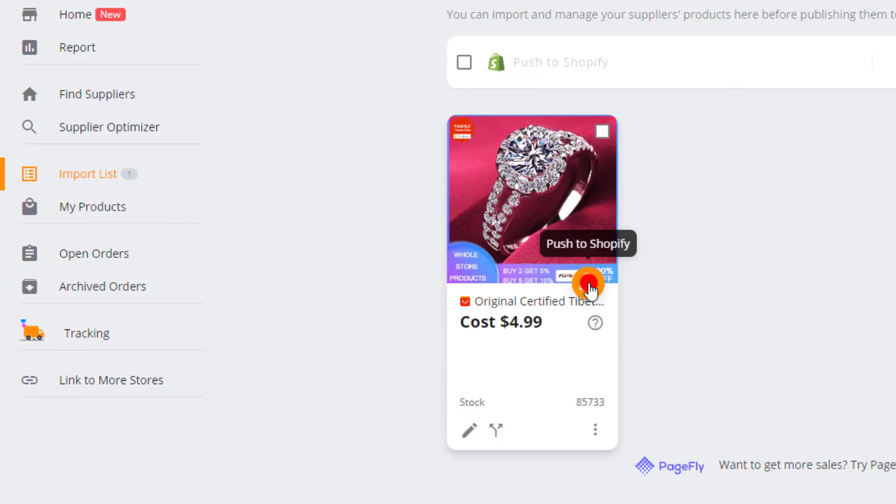
Step: Push the ring to Shopify with 'Also publish to Online Store' ticked, then return to the Shopify admin
left_click(589, 285)
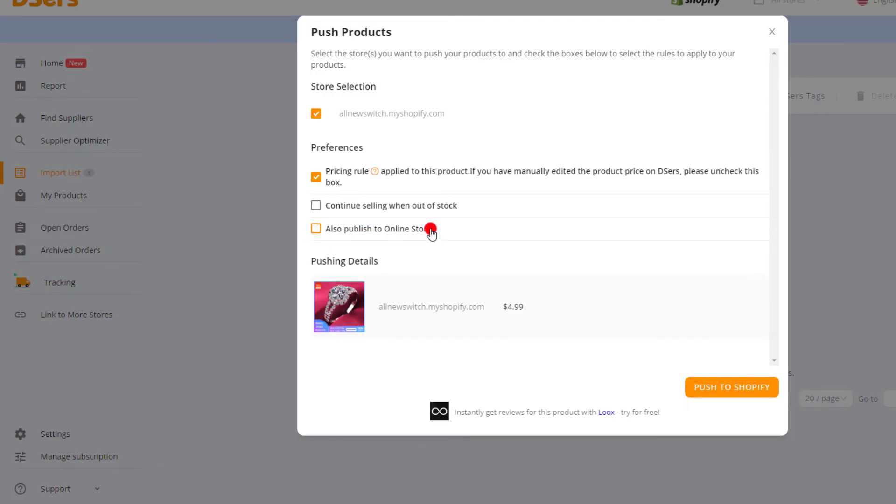
left_click(316, 229)
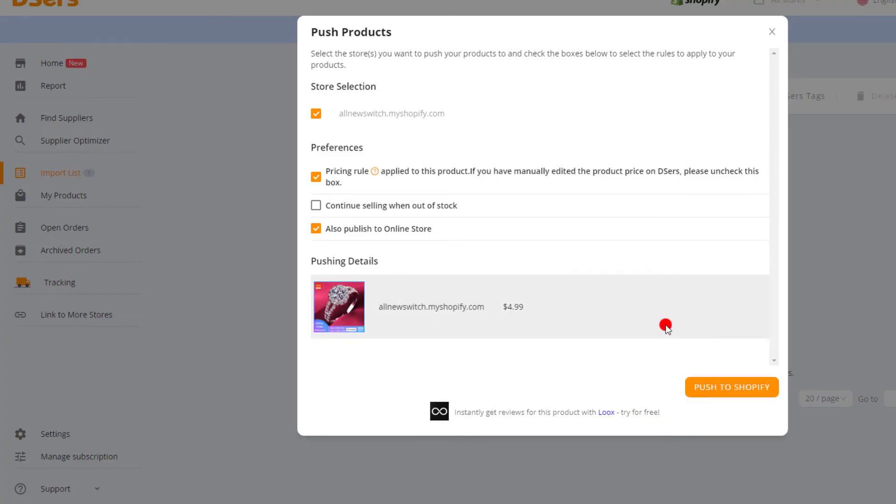
left_click(733, 390)
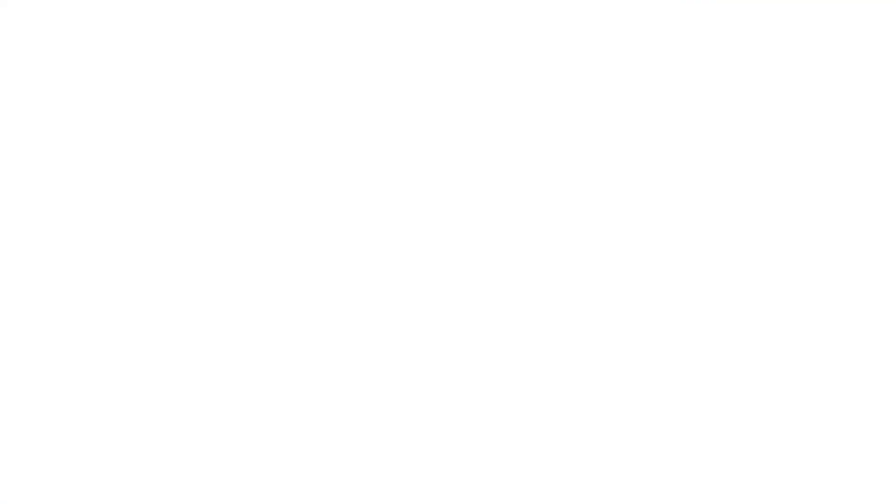
left_click(274, 6)
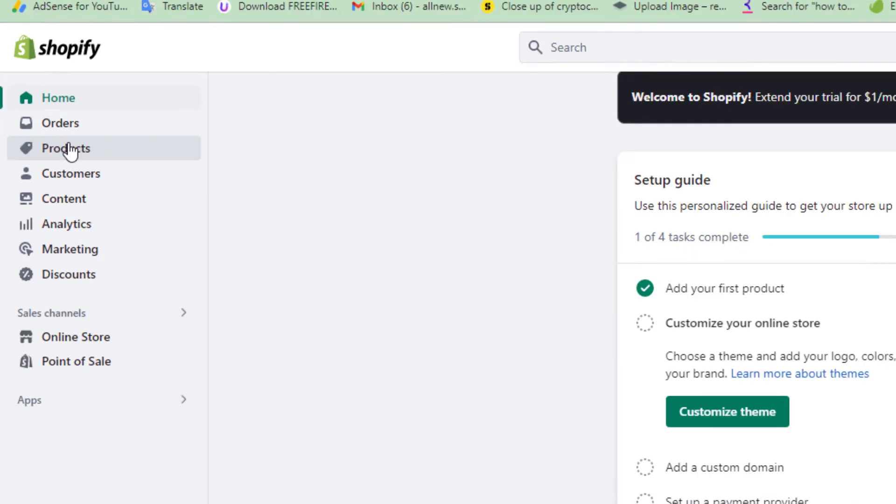
Step: Go to Products in the Shopify admin sidebar
left_click(145, 247)
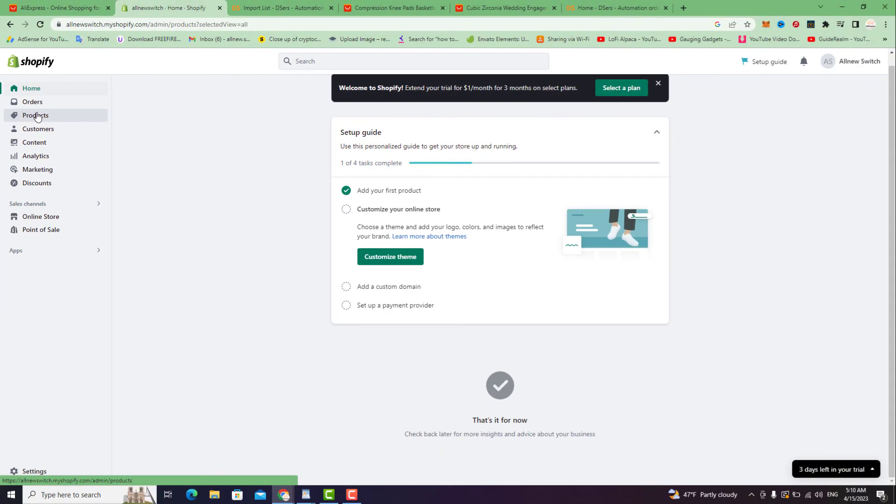